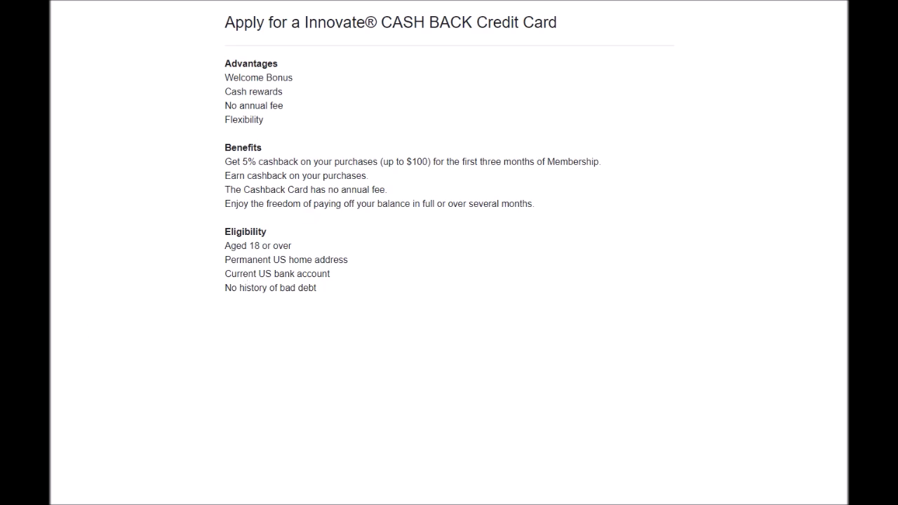
Step: Open the sample site and start editing its credit-card page
mouse_move(186, 503)
left_click(156, 480)
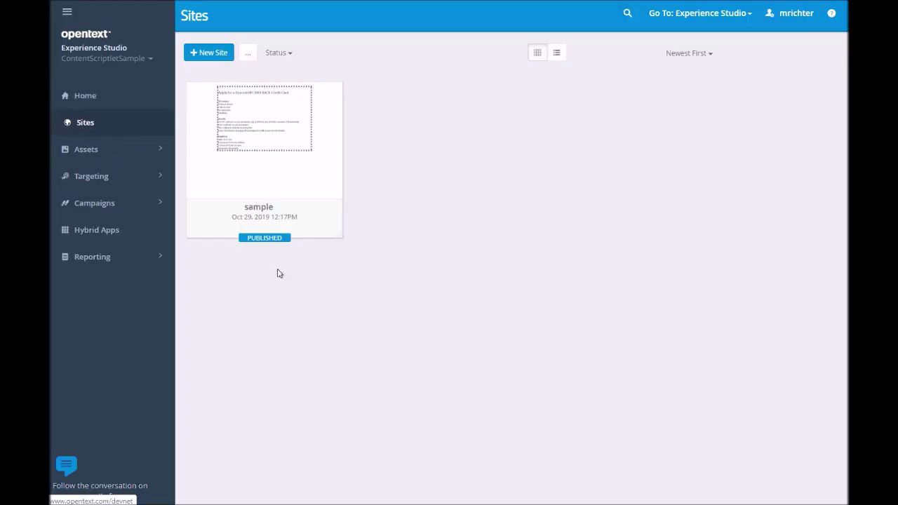
left_click(257, 124)
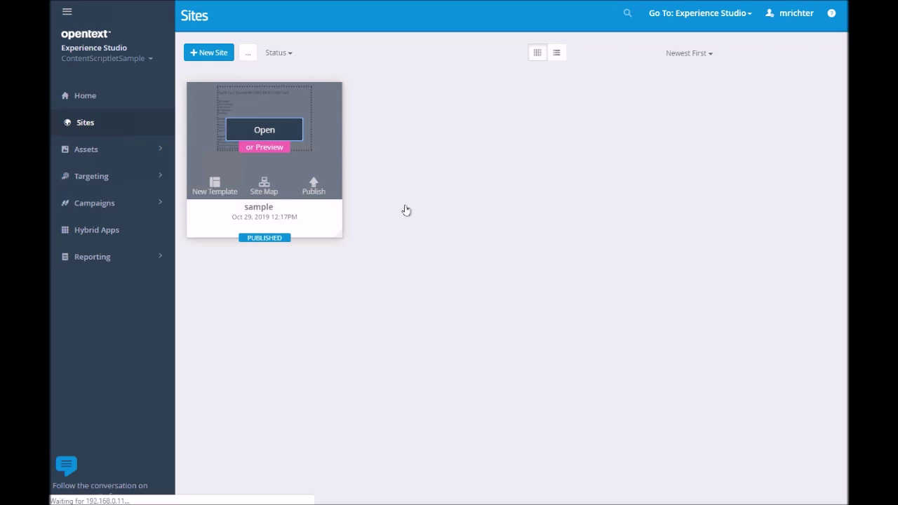
mouse_move(404, 213)
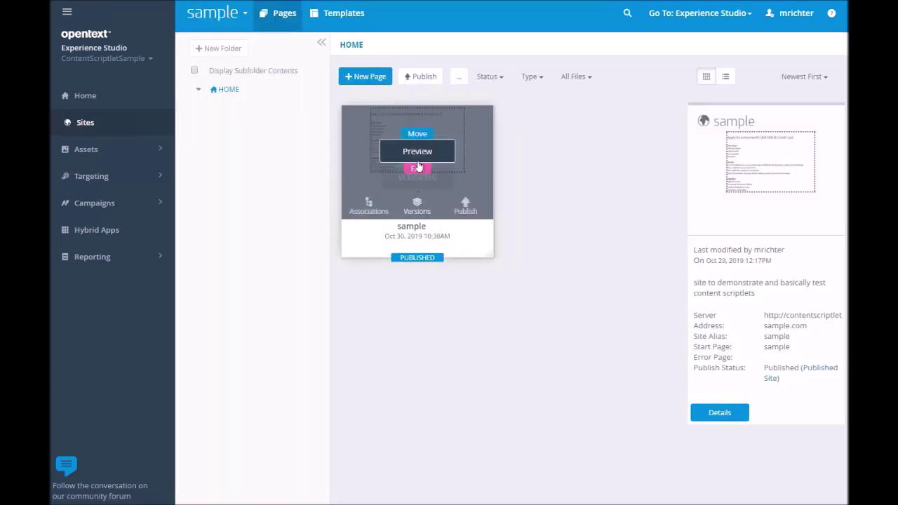
left_click(415, 169)
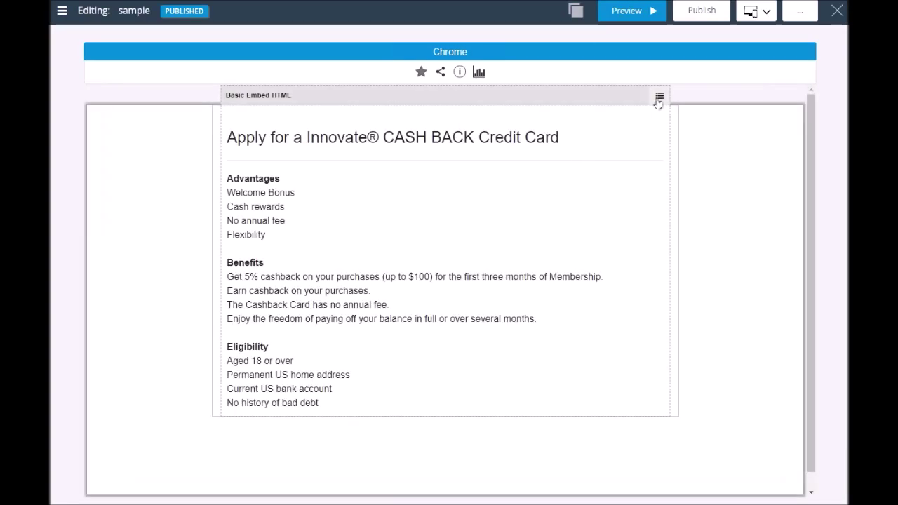
Step: In the enlarged, fullscreen Basic Embed HTML editor, add a $SCRIPTLET line above the heading
left_click(659, 97)
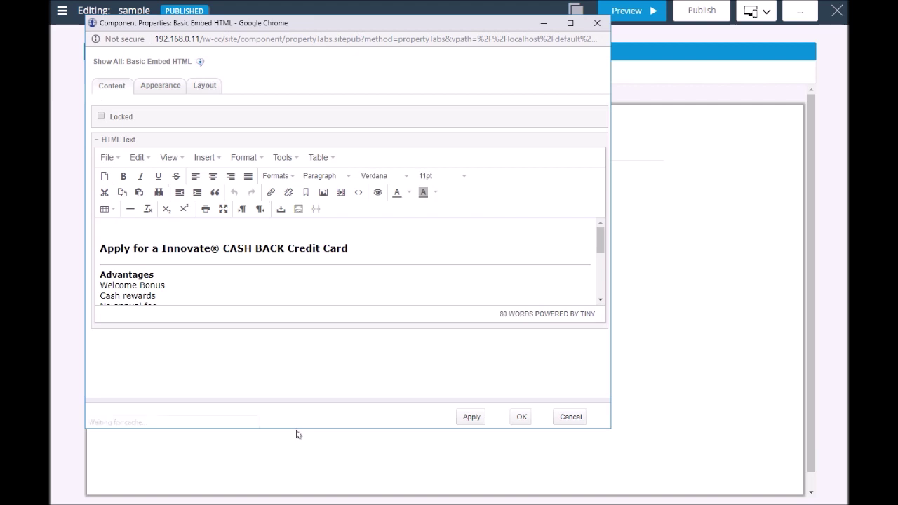
left_click_drag(295, 428, 301, 473)
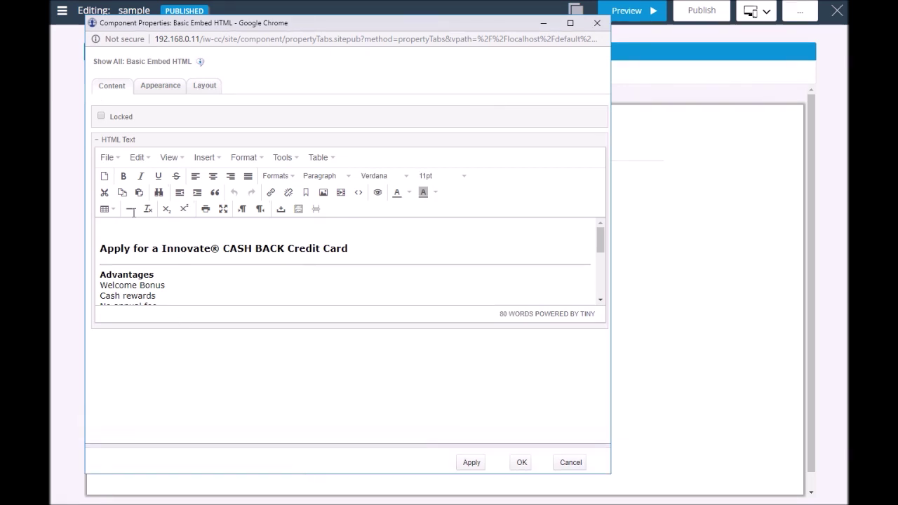
left_click(169, 159)
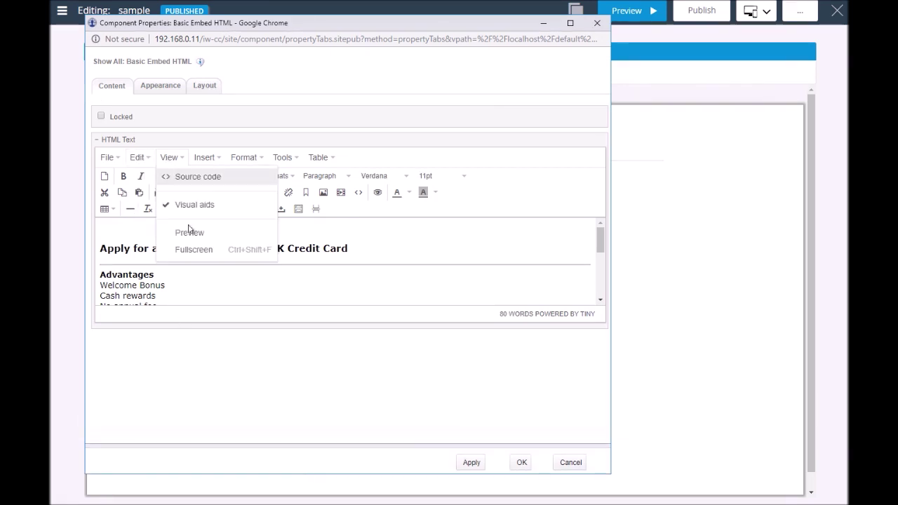
left_click(193, 253)
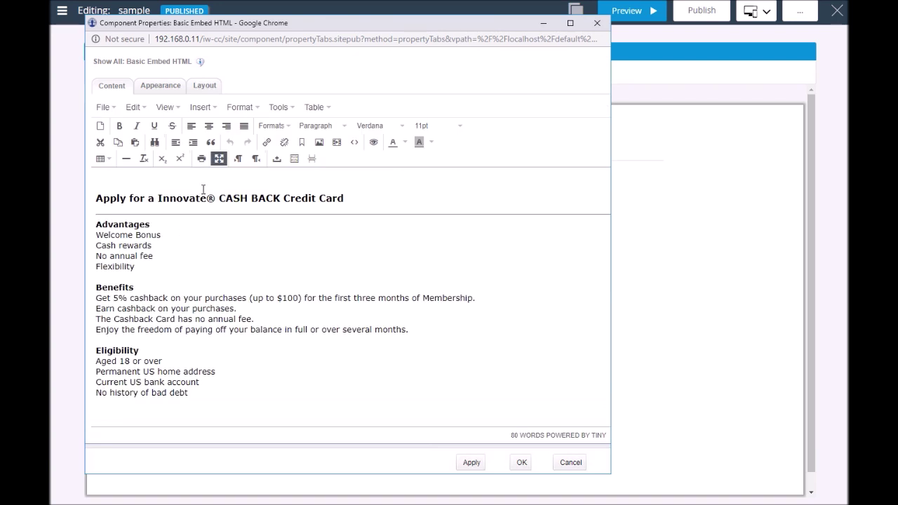
type("$SCRIPTLET")
key("Down")
key("Down")
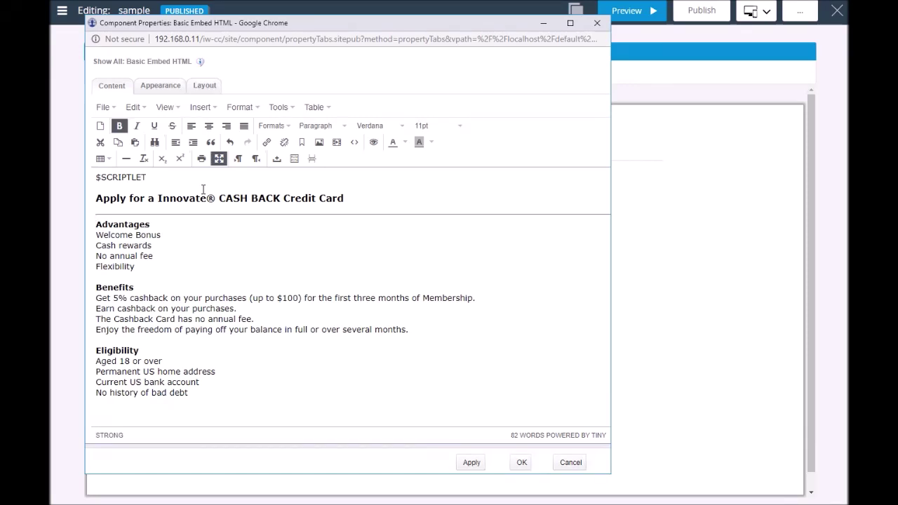
Step: Unbold the section headings and insert [tabgroup] plus a [tab title="Advantages"] wrapper
left_click(166, 351, "shift")
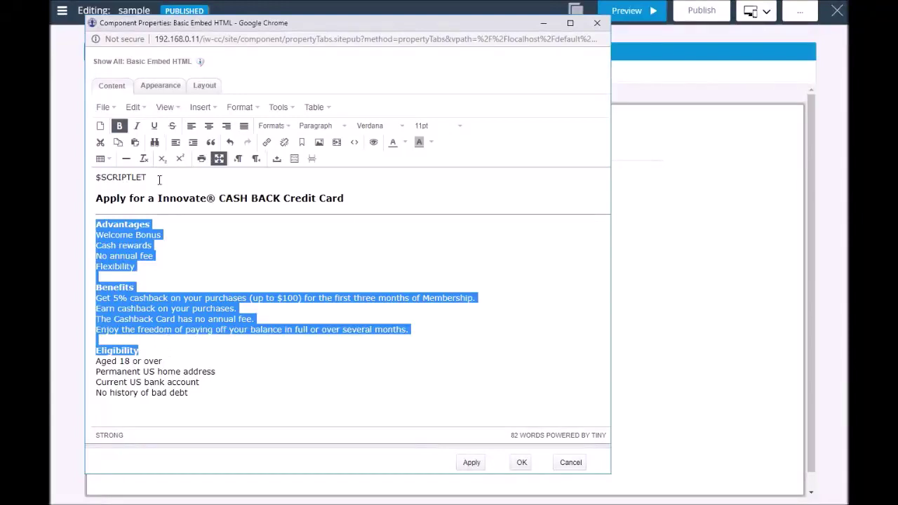
left_click(119, 125)
left_click(143, 225)
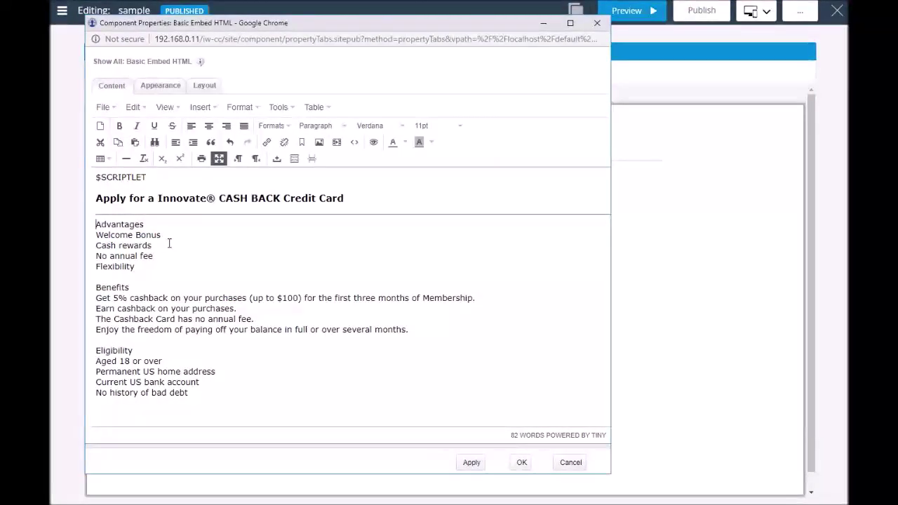
type("[tabgroup]")
key("Return")
type("[tab tit")
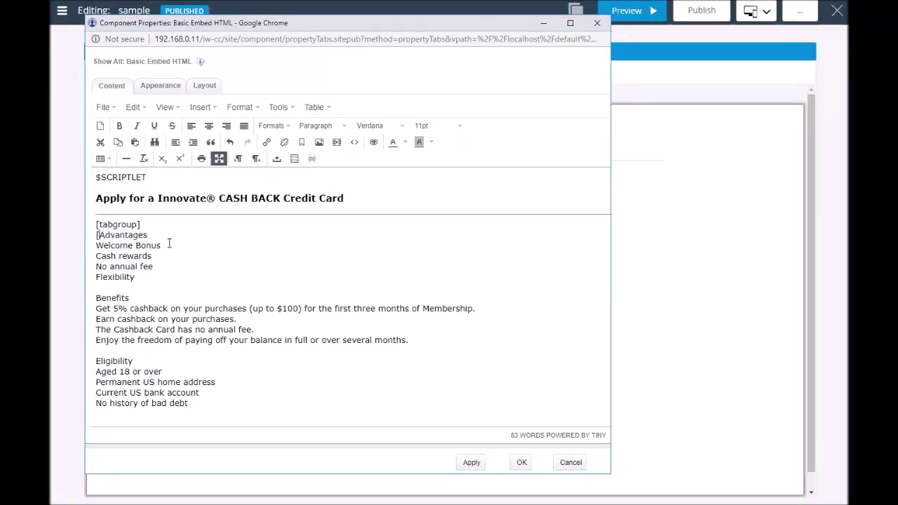
type("le=\"")
key("End")
type("\"]")
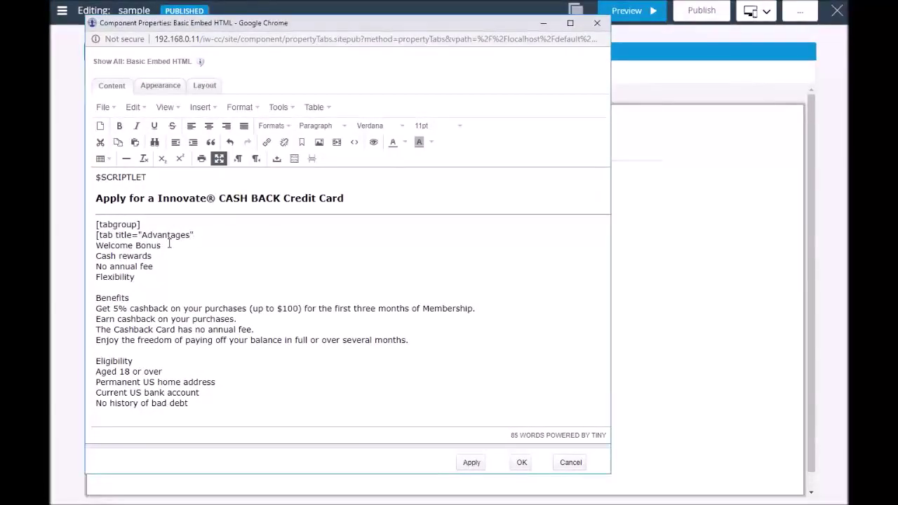
Step: Add Benefits and Eligibility tab tags, close with [/tab][/tabgroup], and save the component
key("Down")
key("Down")
key("Down")
key("Down")
key("Down")
key("Down")
type("[/")
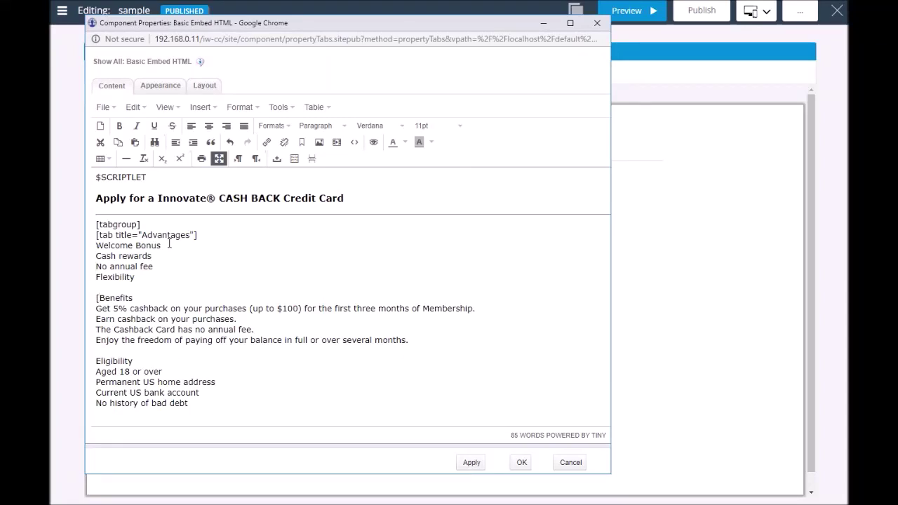
type("tab][tab title=\"Benefits")
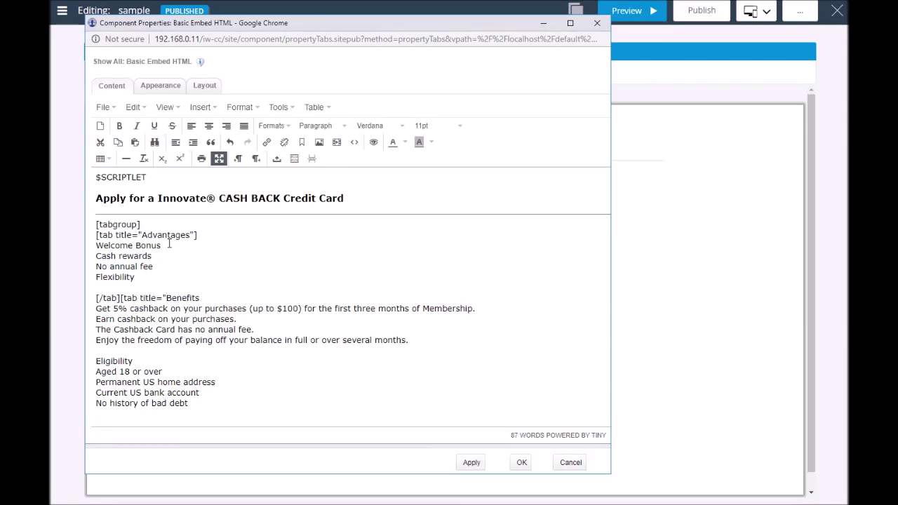
type("\"]")
key("Down")
key("Down")
key("Down")
key("Down")
key("Down")
key("Down")
type("[/tab][tab title=\"Eligibility\"]")
key("Down")
key("Down")
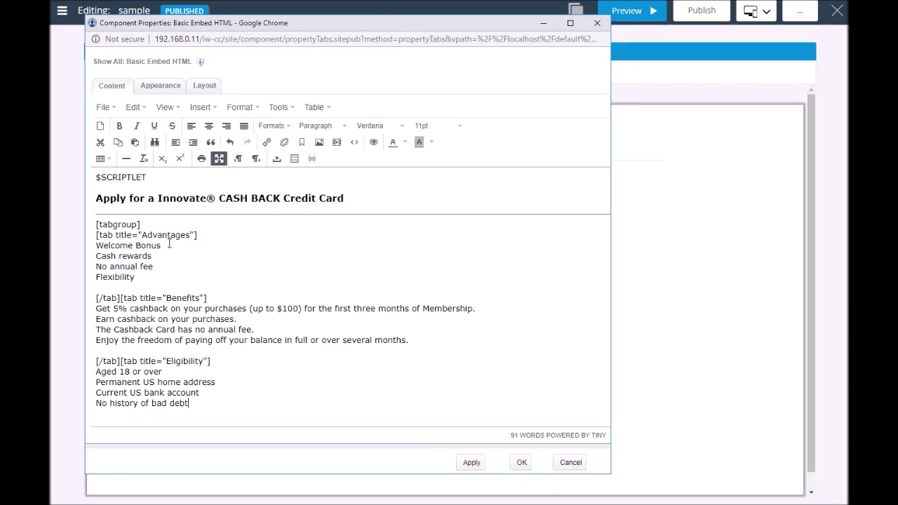
key("Return")
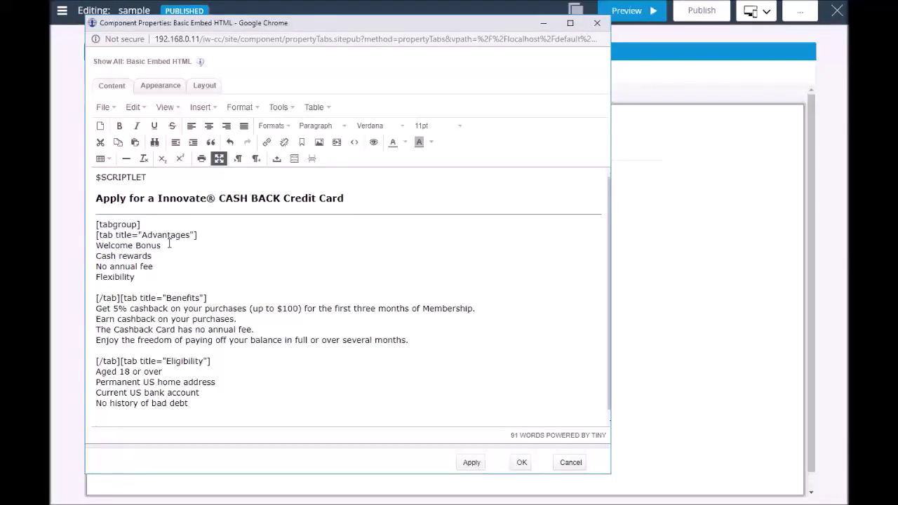
key("Return")
type("[/tab")
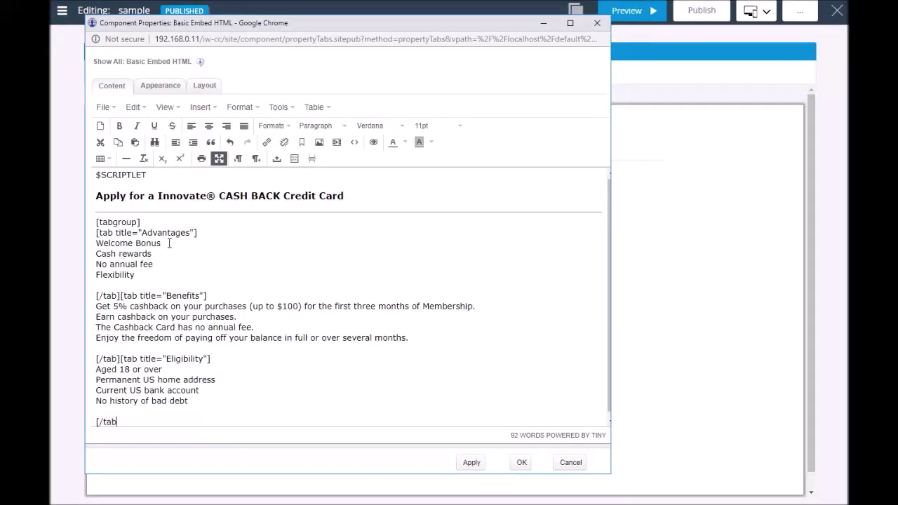
type("][/tabgroup]")
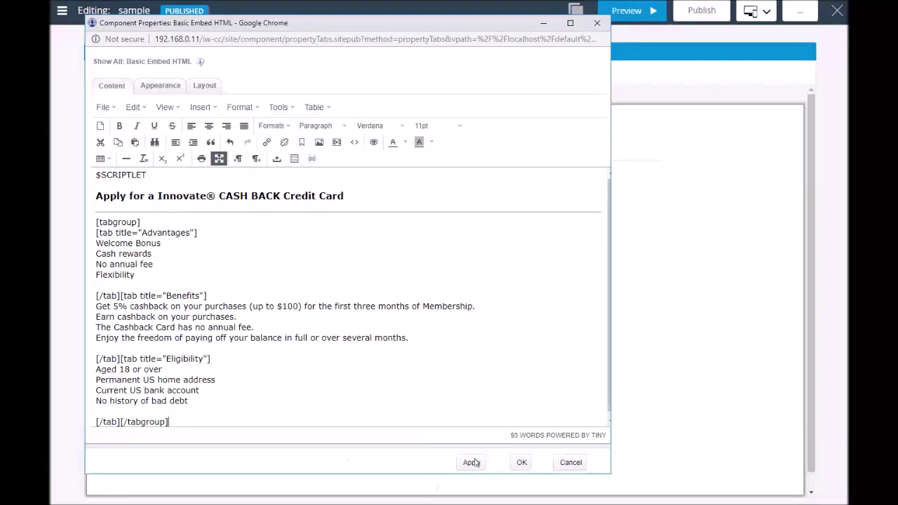
left_click(522, 463)
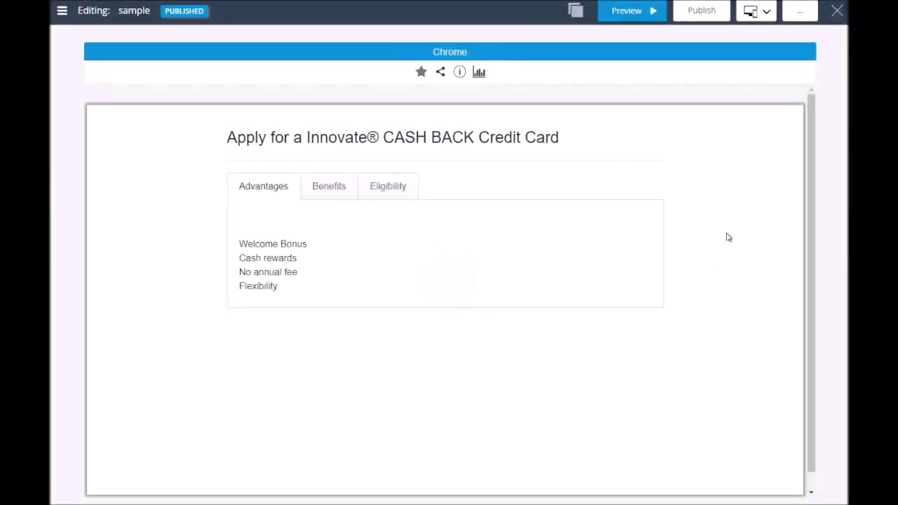
Step: Preview the page and view its Benefits and Eligibility tabs
left_click(628, 9)
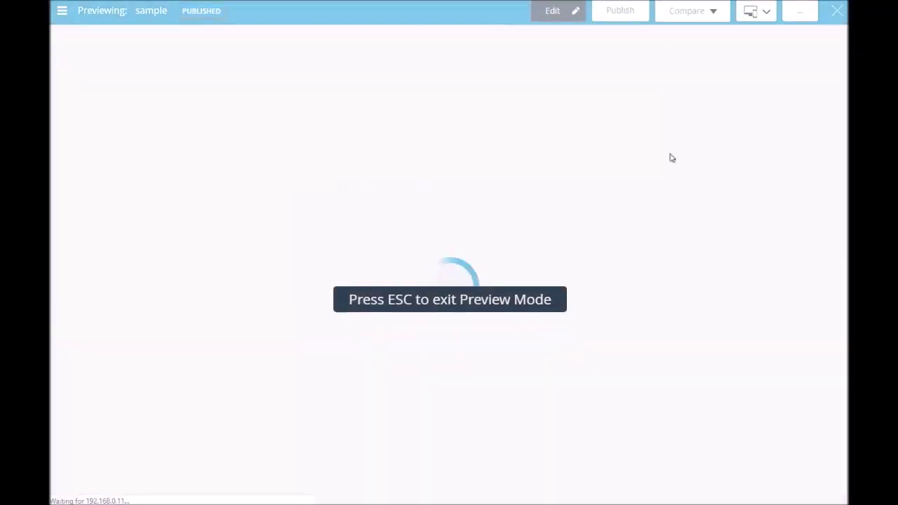
left_click(335, 174)
left_click(393, 172)
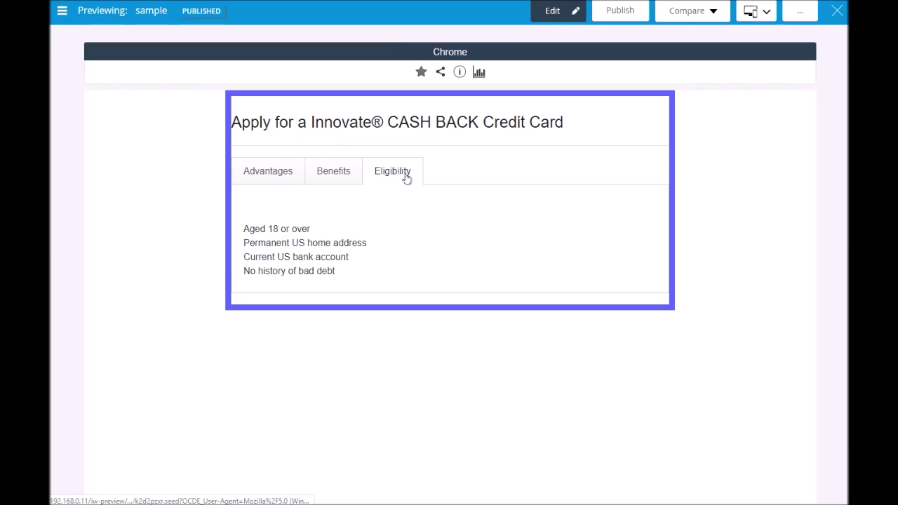
Step: Publish the credit-card page to Production with a reviewer assigned
left_click(612, 14)
left_click(611, 55)
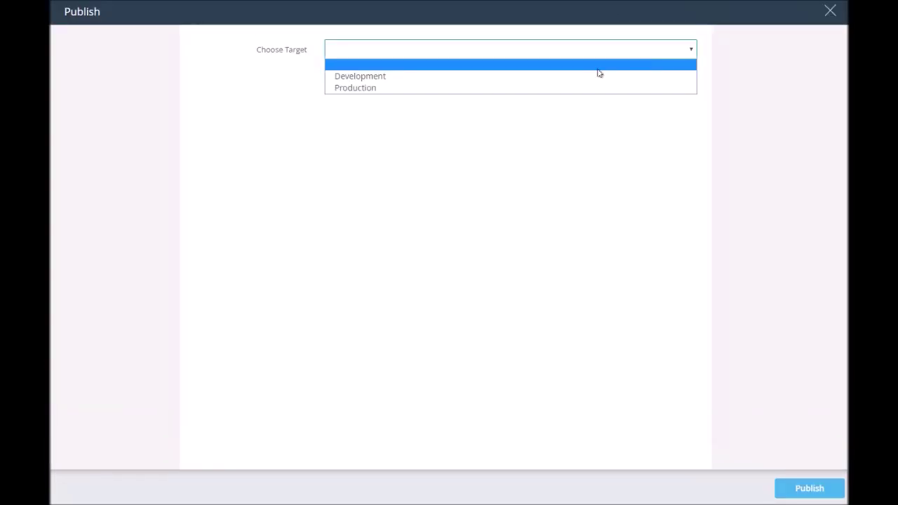
left_click(593, 88)
left_click(428, 82)
left_click(421, 106)
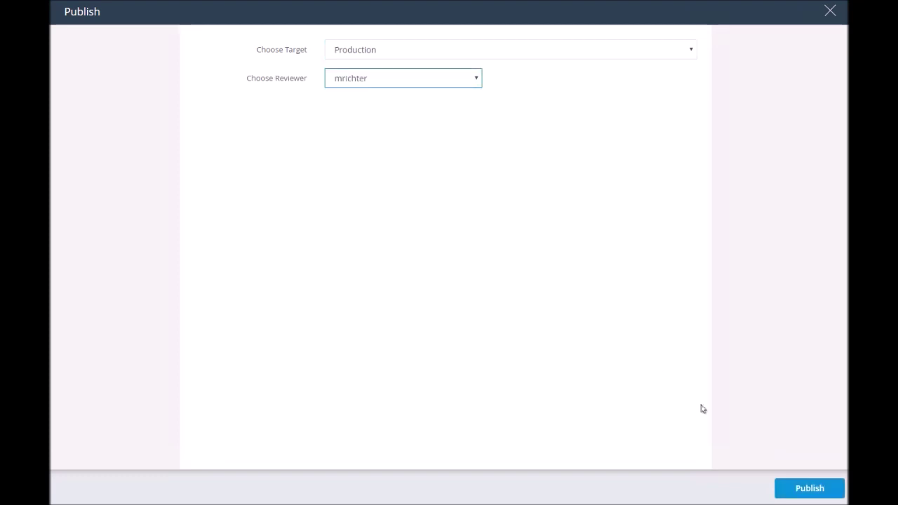
left_click(809, 490)
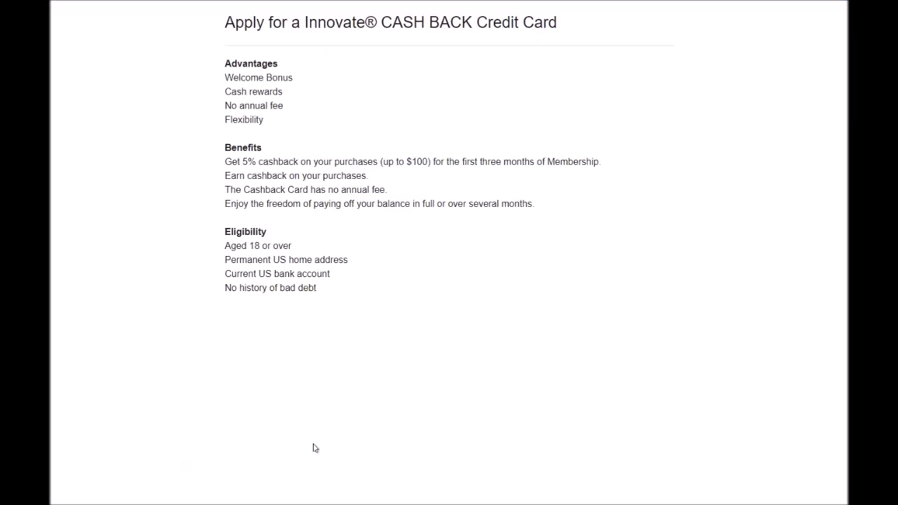
Step: On the live page, switch through the Benefits, Eligibility and Advantages tabs
left_click(336, 78)
left_click(403, 74)
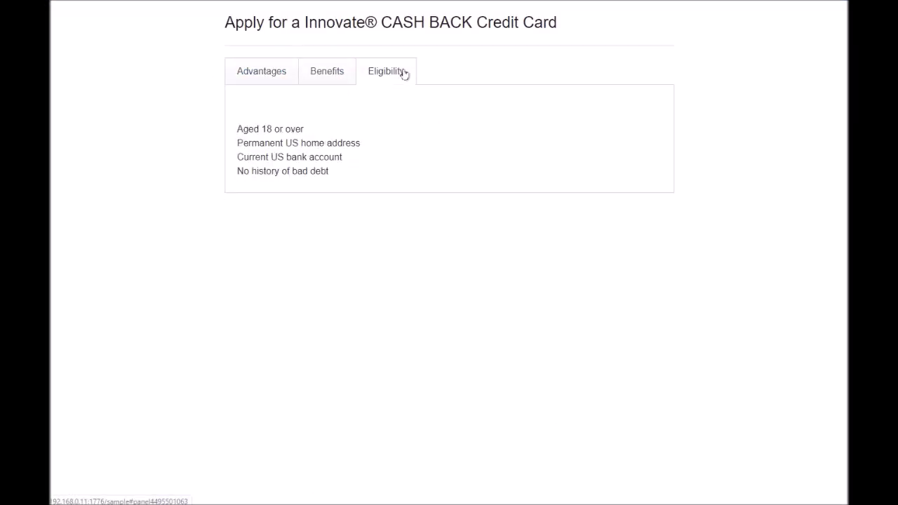
left_click(273, 77)
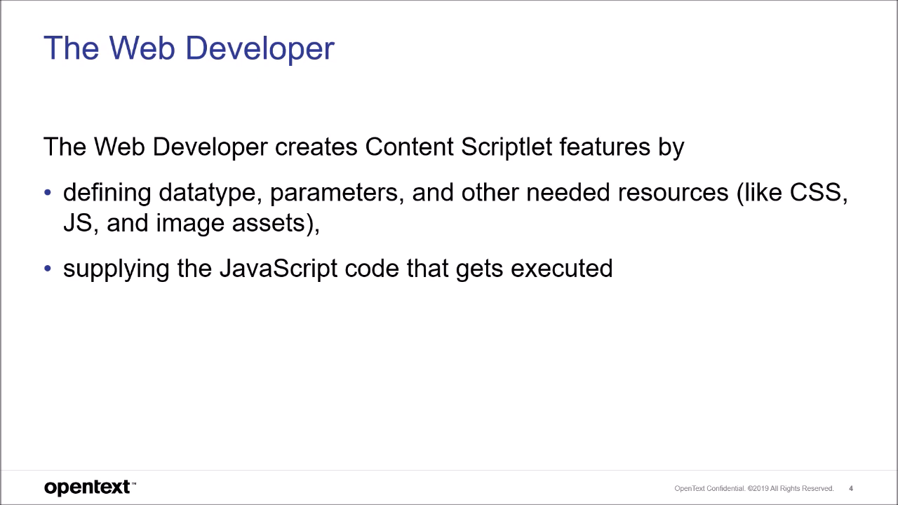
Step: Advance the slideshow to slide 5 on Web Developer needs
key("Right")
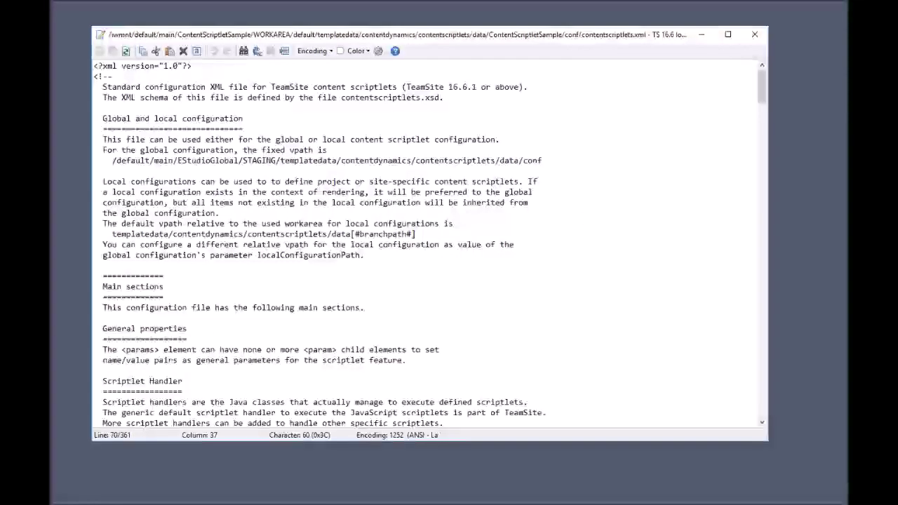
Step: Scroll contentscriptlets.xml and highlight scriptletRunTimeOutSecs and scriptletLimitMemoryMB
left_click(765, 303)
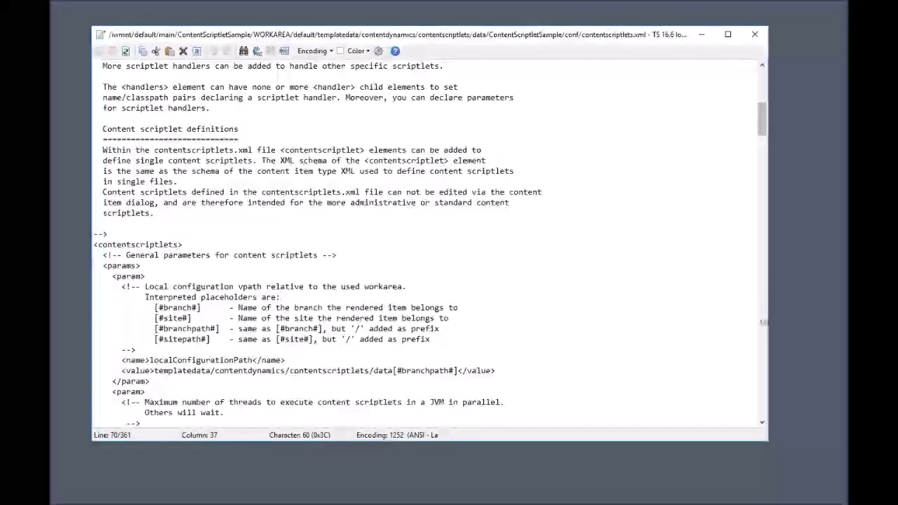
left_click(765, 374)
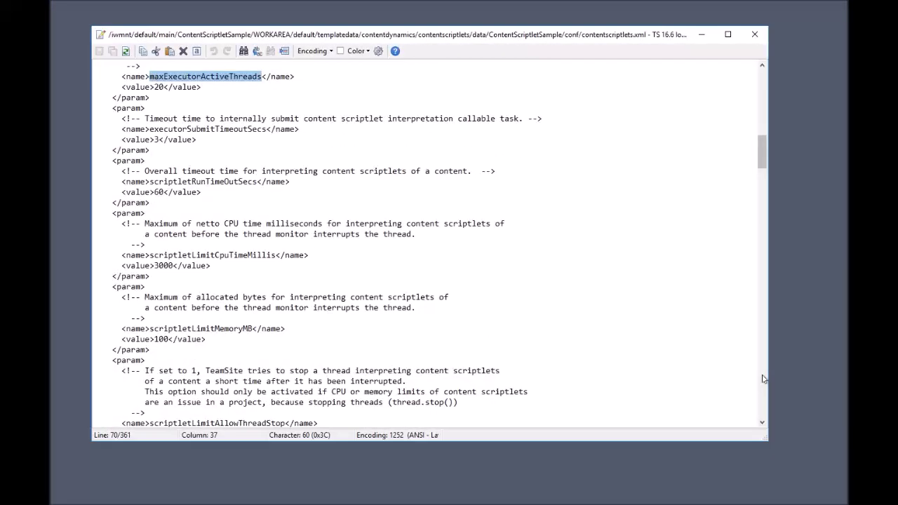
double_click(197, 181)
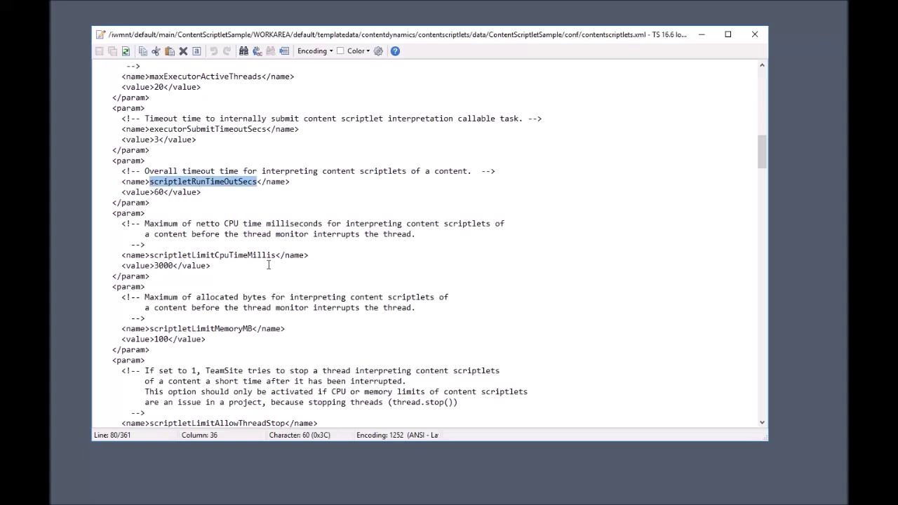
double_click(224, 328)
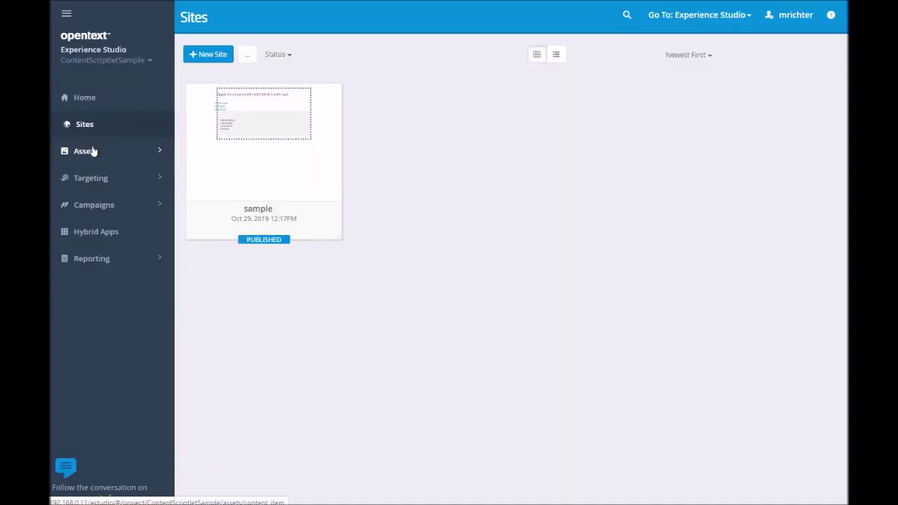
Step: Show the ContentScriptletSample content items listing tabgroup, tab and toggle under Assets
left_click(95, 152)
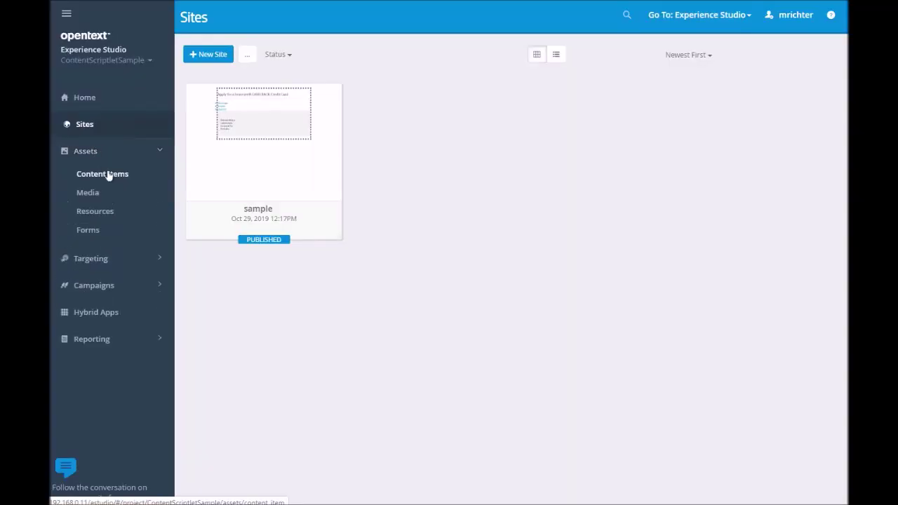
left_click(108, 175)
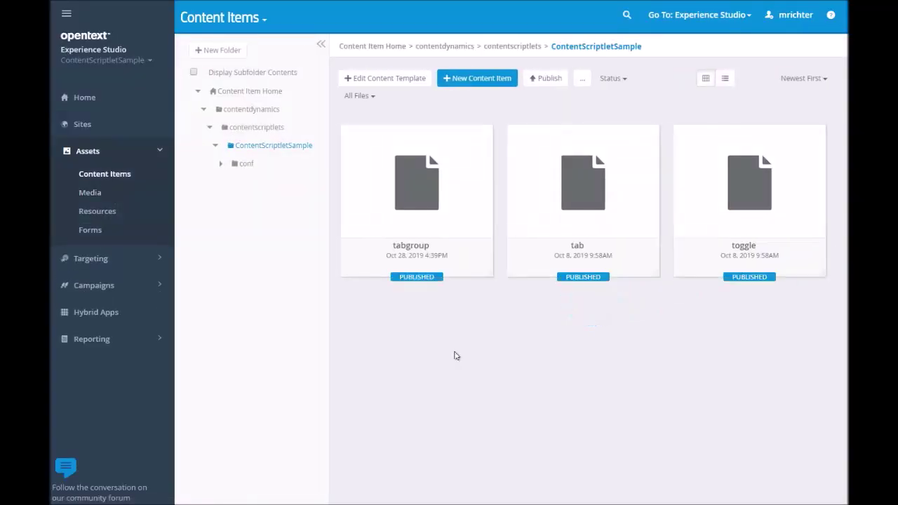
mouse_move(597, 247)
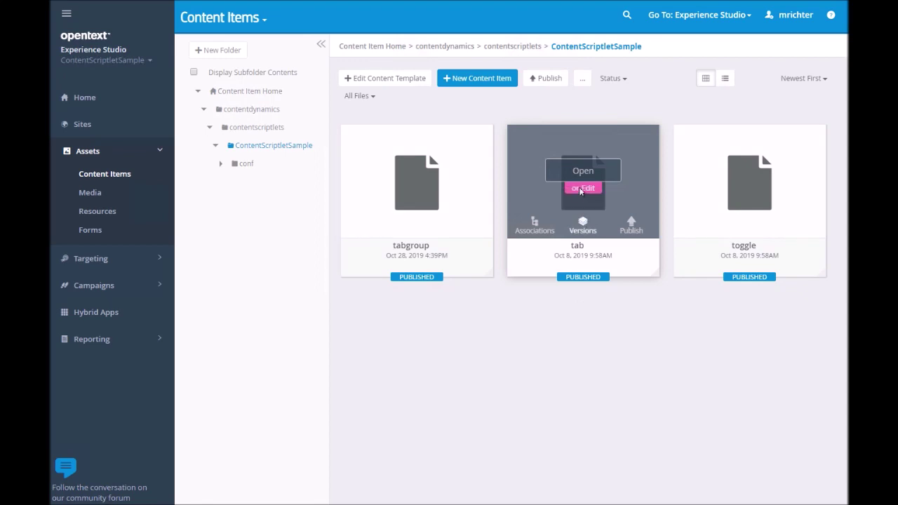